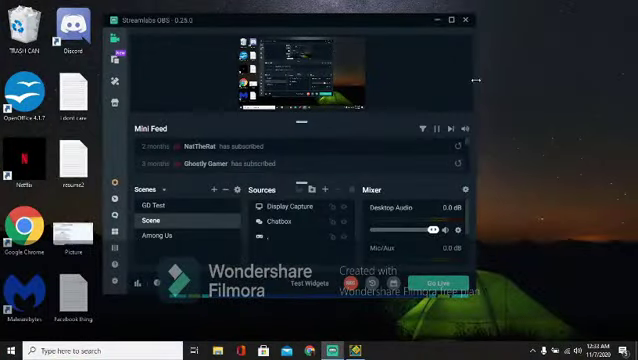
# Step: Hide the streaming app and open the Bloodbath Z 83 detail page from My Levels
pyautogui.click(436, 21)
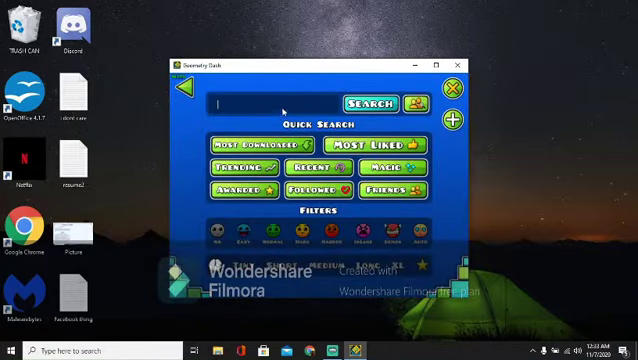
pyautogui.write('HGUYS')
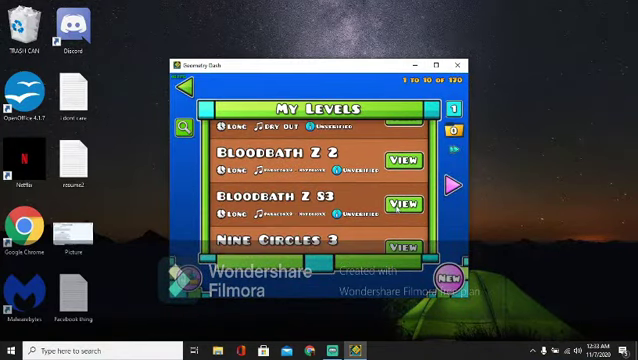
pyautogui.click(403, 204)
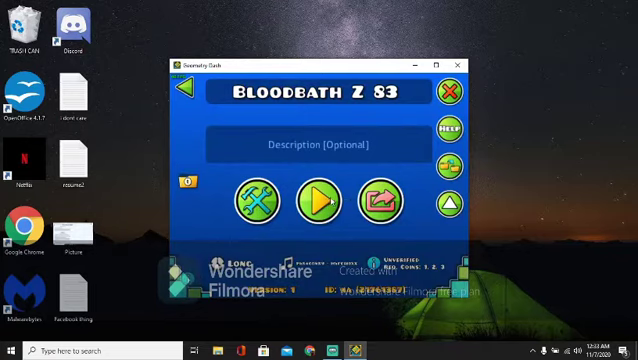
# Step: Play Bloodbath Z 83 to Level Complete, return to its page, and close Geometry Dash
pyautogui.click(320, 202)
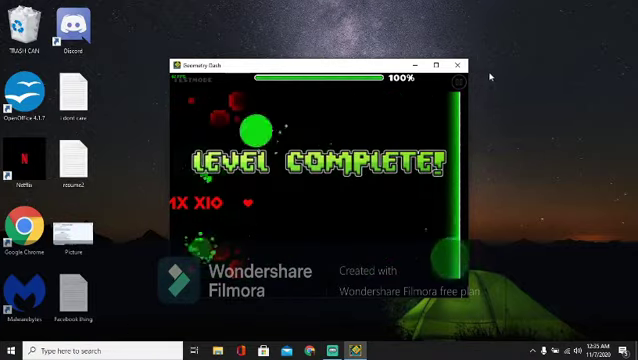
pyautogui.press('Escape')
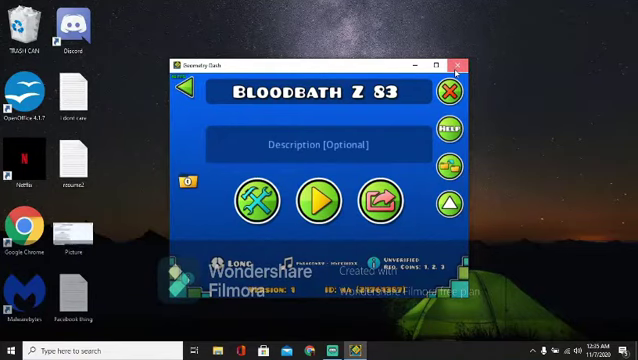
pyautogui.click(458, 66)
# Step: Launch Notepad via Run and write "thank you guys so much for watching BYE :)"
pyautogui.press('super+r')
pyautogui.write('n')
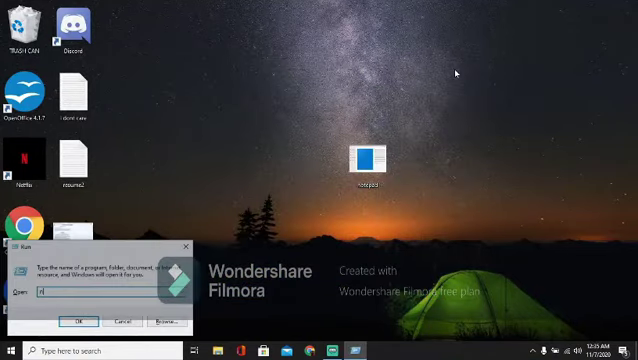
pyautogui.write('otepad')
pyautogui.press('Return')
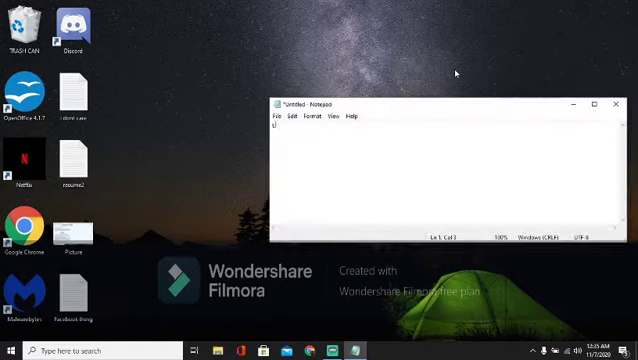
pyautogui.write('thanks')
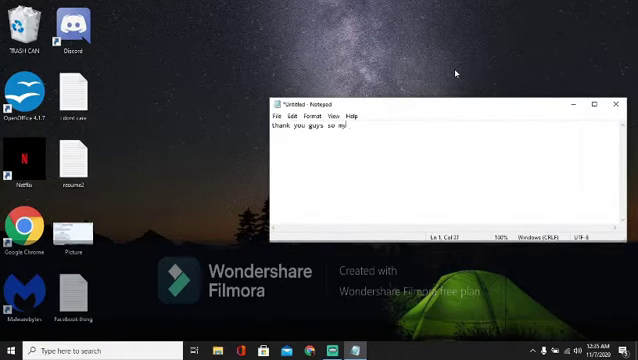
pyautogui.write('ch for watch')
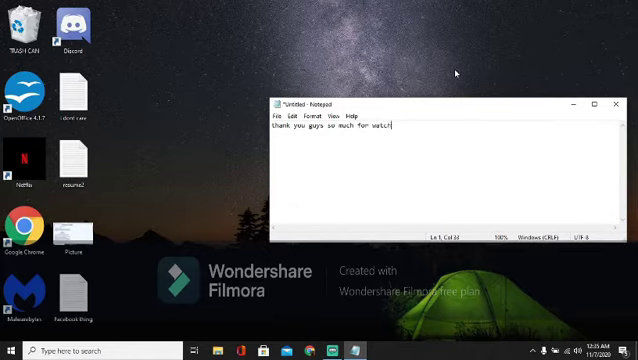
pyautogui.write('ing BYE :')
pyautogui.write('))')
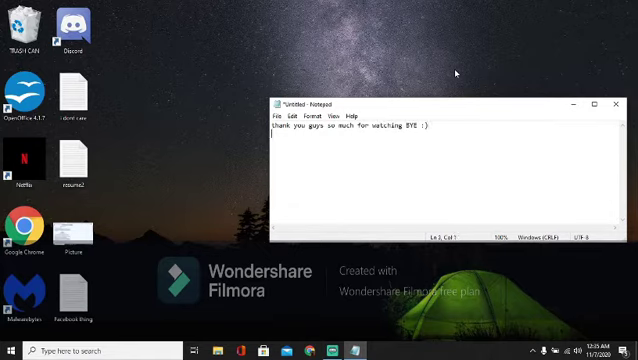
pyautogui.press('BackSpace')
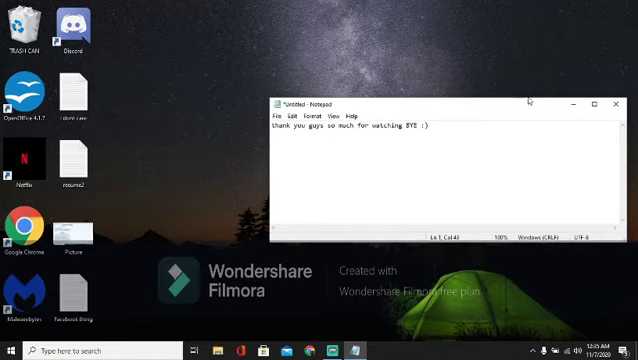